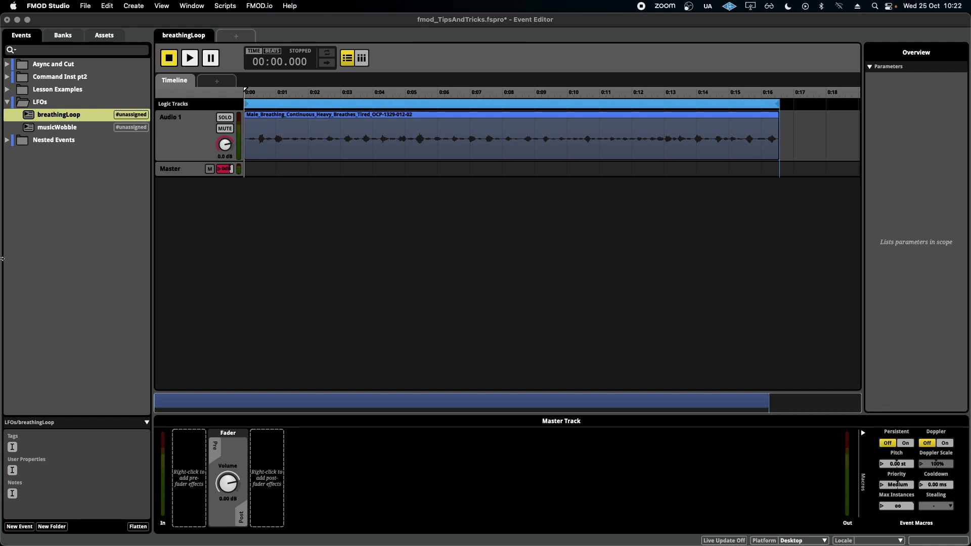
Play and stop breathingLoop's Male_Breathing clip on the Audio 1 track
left_click(193, 131)
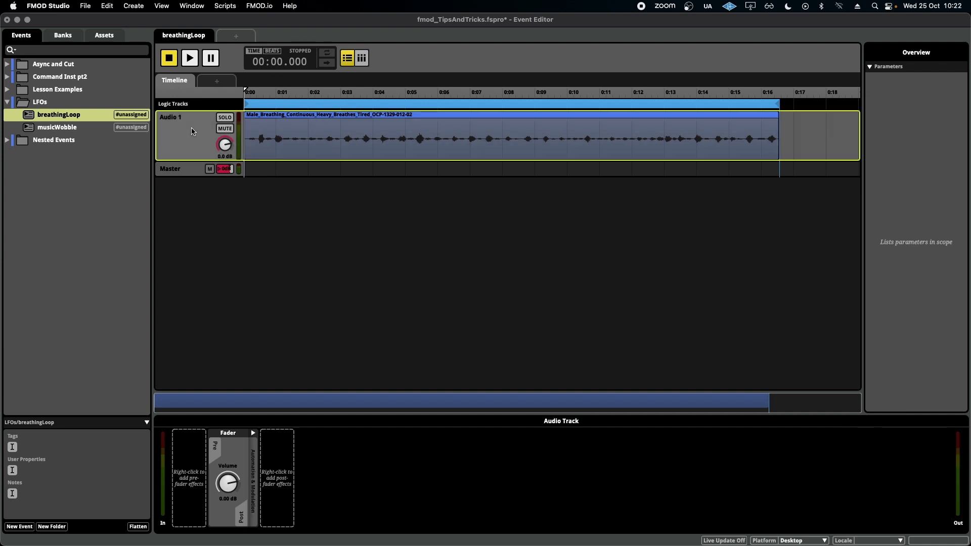
left_click(350, 139)
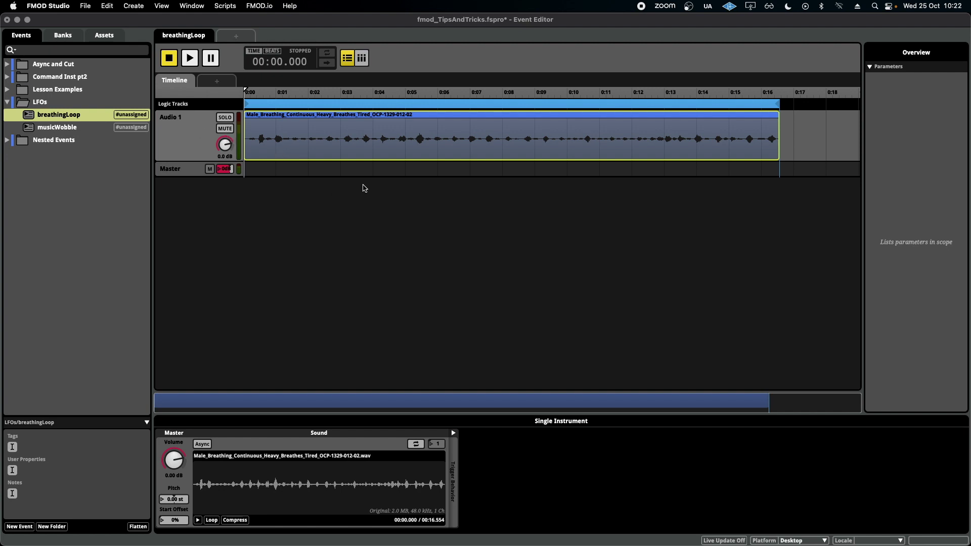
left_click(201, 144)
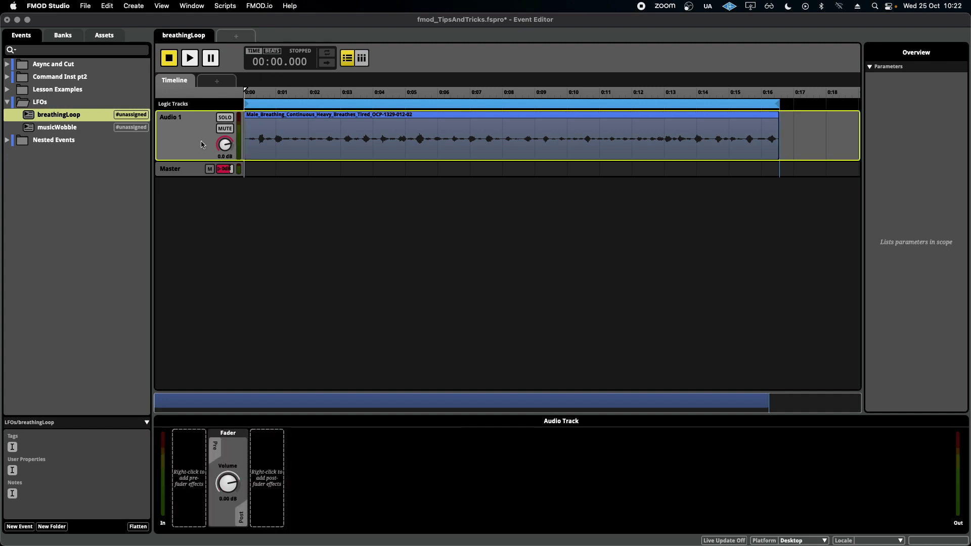
key("space")
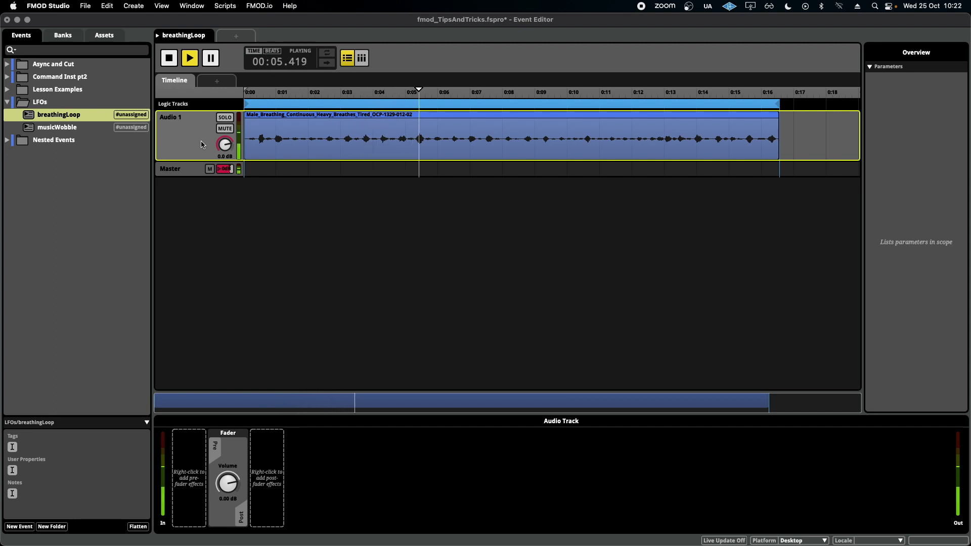
key("space")
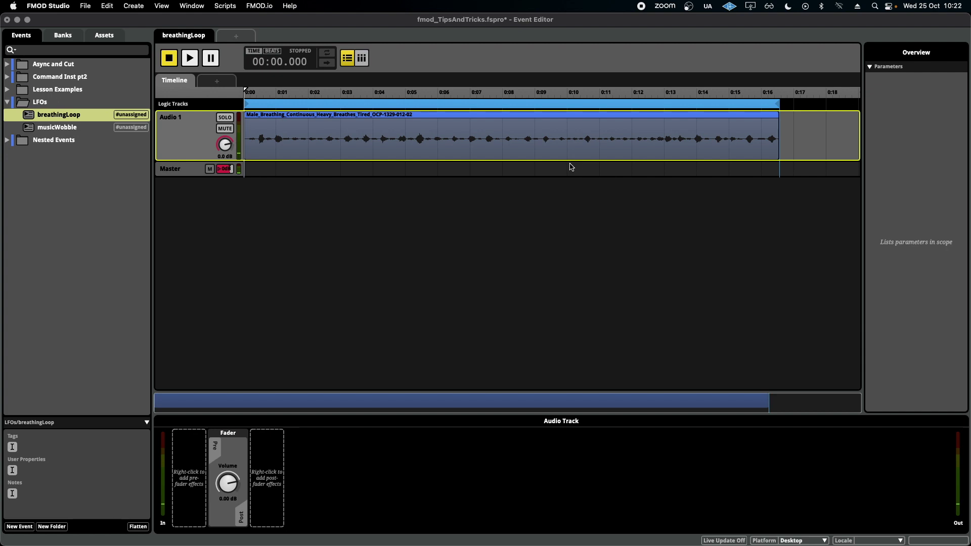
left_click(445, 138)
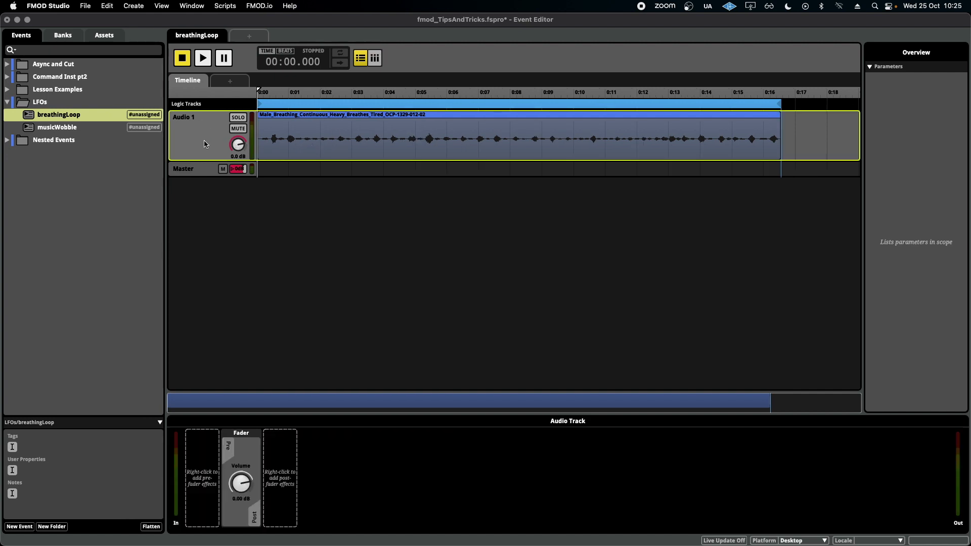
Add an LFO modulator to the Audio 1 track's volume
left_click(203, 172)
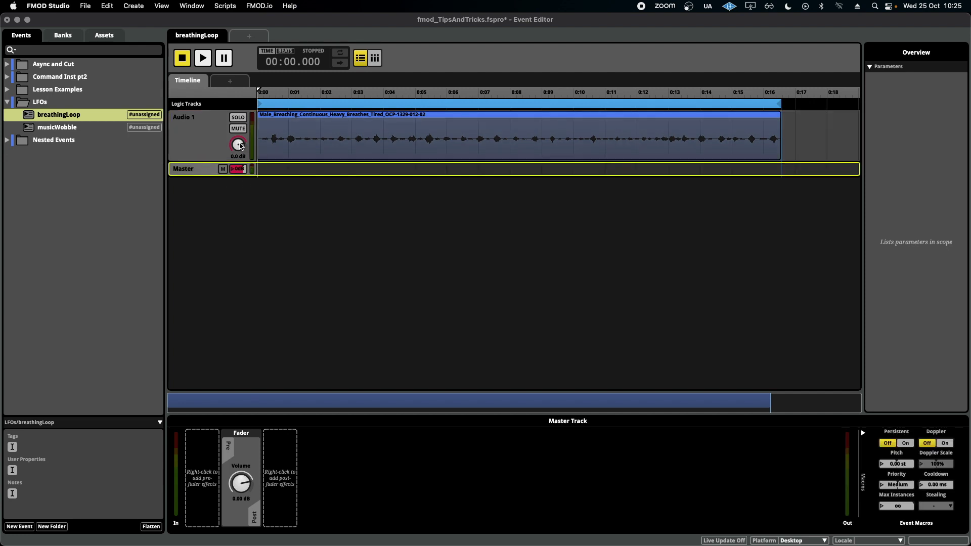
left_click(240, 146)
right_click(242, 149)
mouse_move(287, 167)
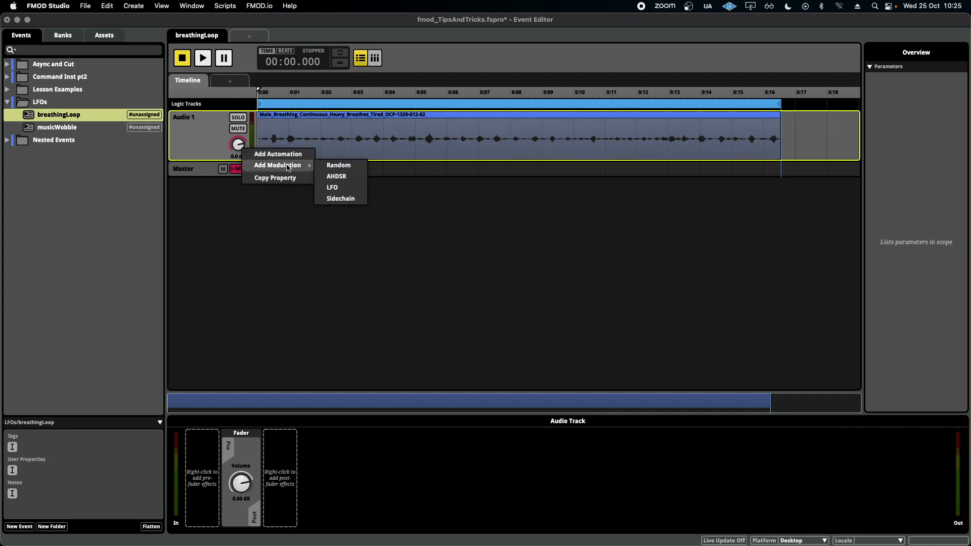
left_click(348, 190)
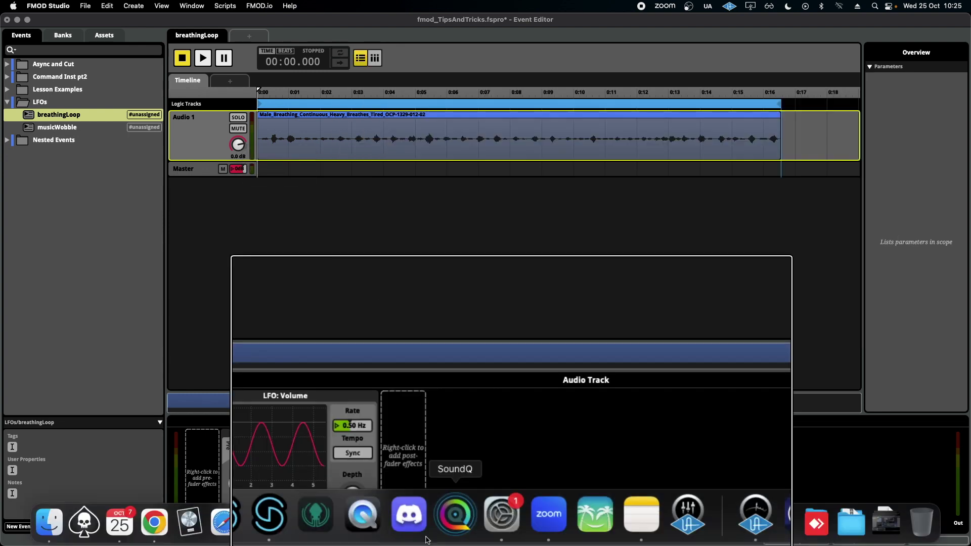
Keep the LFO shape as Sine and raise its depth to 16.5 dB
left_click(277, 511)
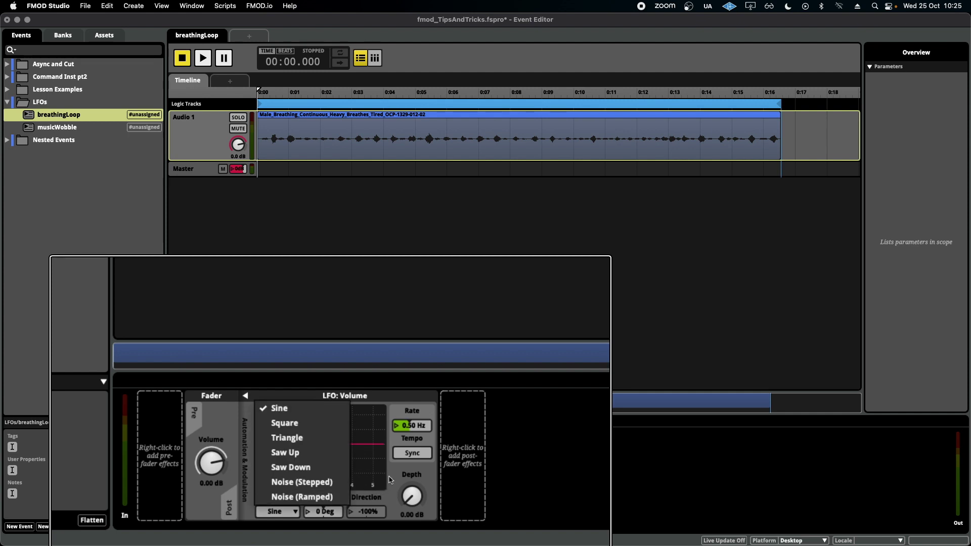
left_click(392, 480)
left_click_drag(404, 494, 405, 473)
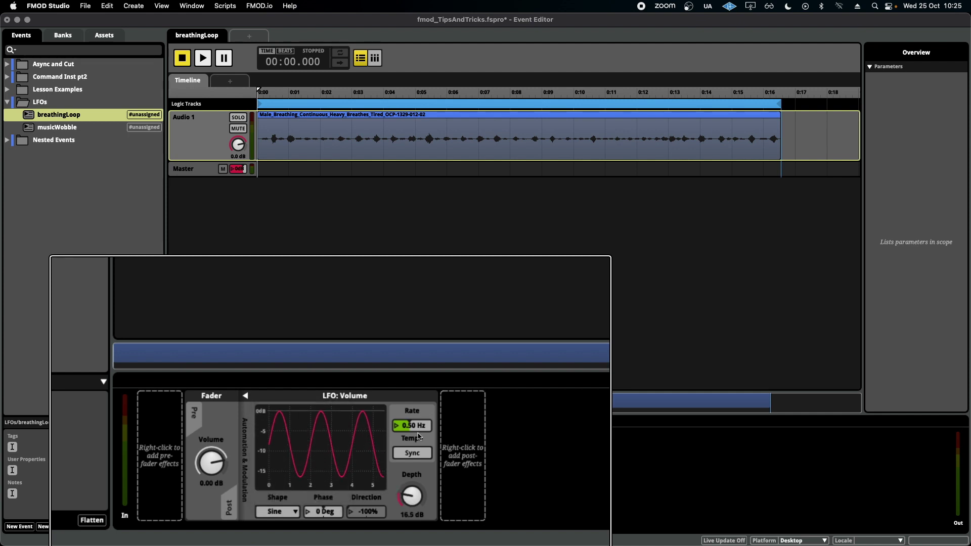
Try a fast 10.0 Hz LFO with about 29 dB depth and preview it
left_click_drag(424, 425, 423, 450)
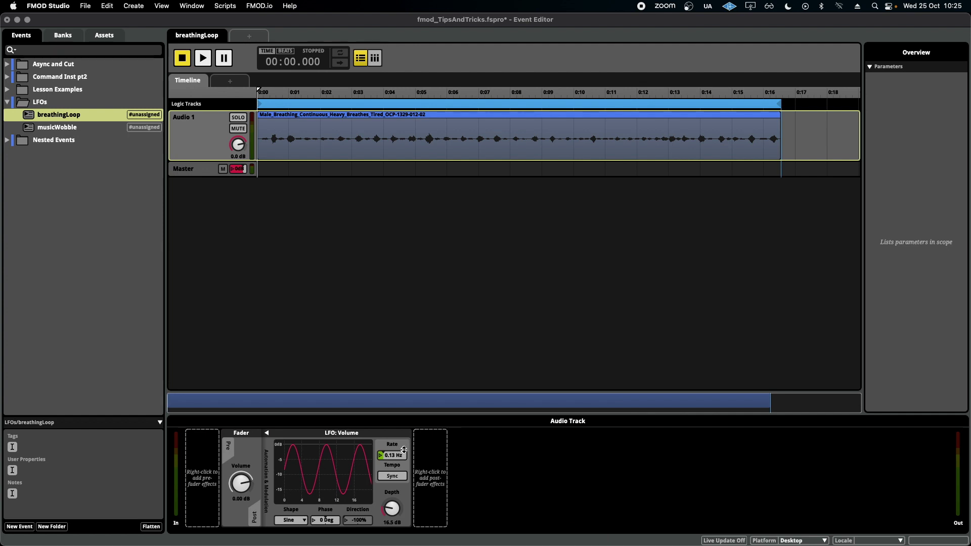
left_click_drag(392, 455, 392, 435)
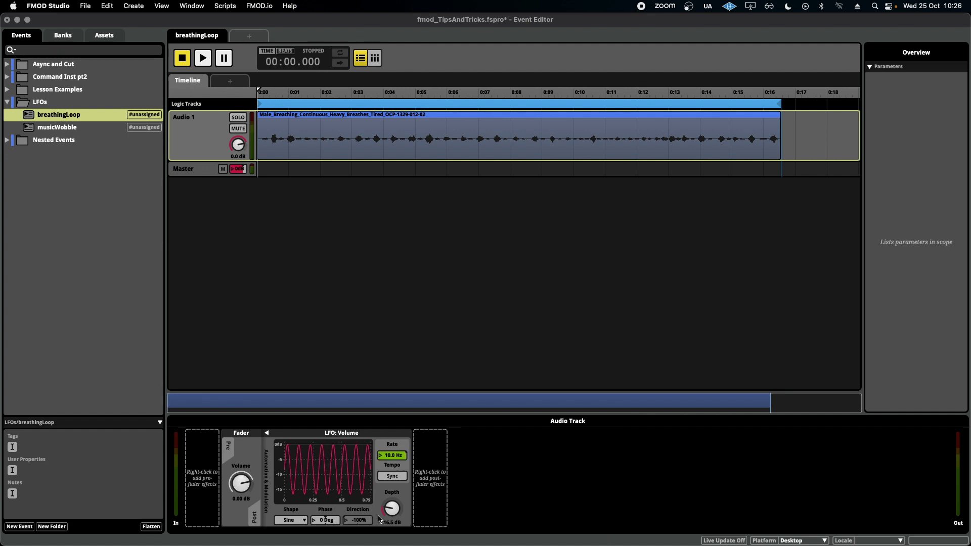
left_click_drag(391, 510, 391, 498)
left_click(203, 59)
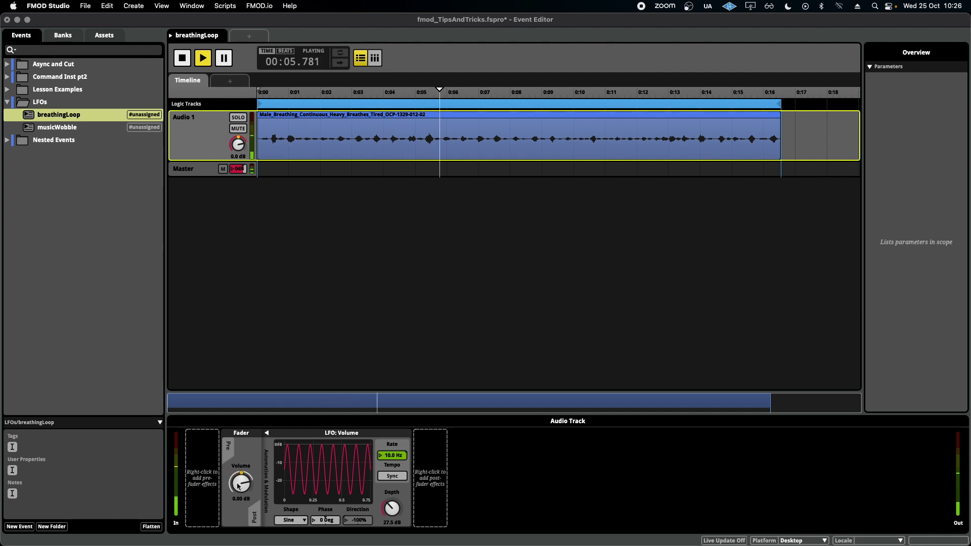
key("space")
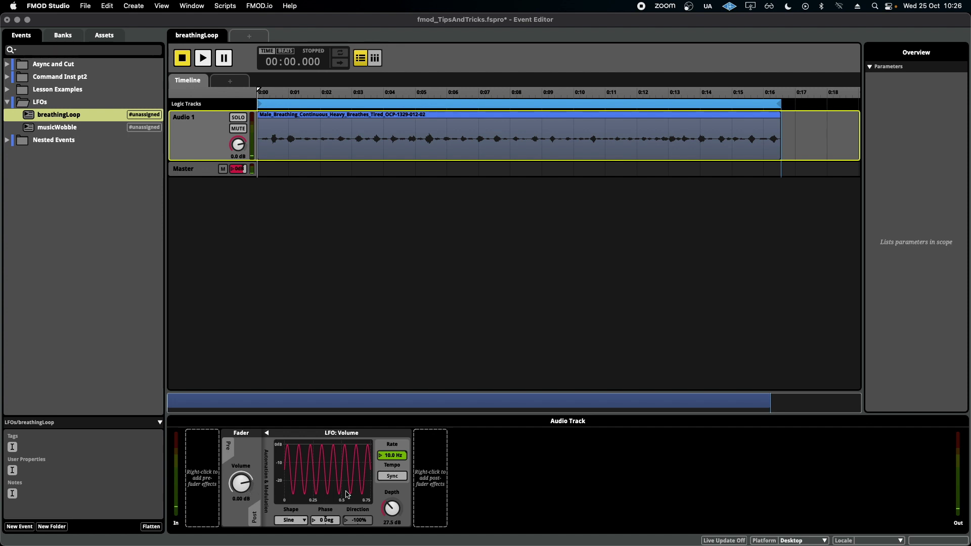
Lower the LFO depth, slow the rate to 0.05 Hz, and replay breathingLoop
left_click_drag(393, 508, 393, 526)
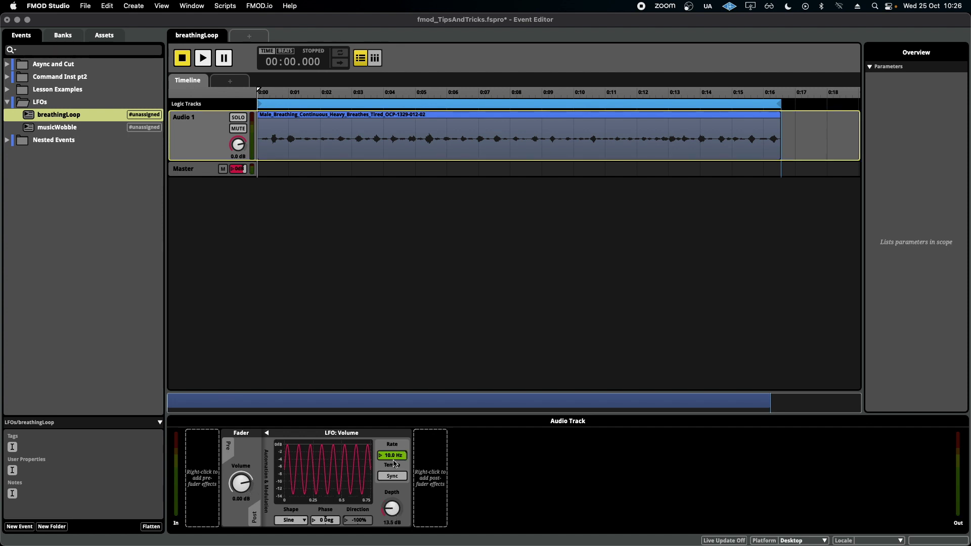
left_click_drag(392, 455, 392, 521)
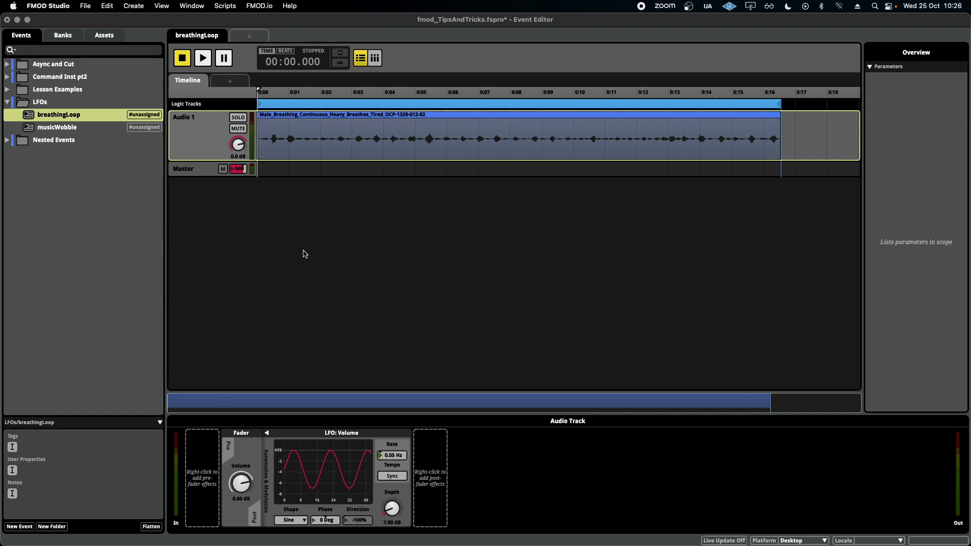
key("space")
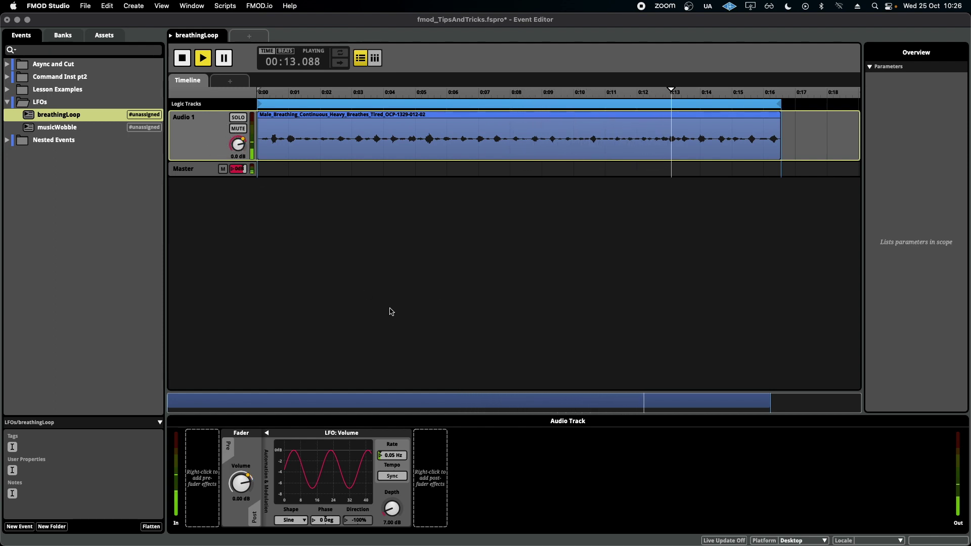
Deepen the breathing LFO to 20.5 dB, replay it, then select the musicWobble event
key("space")
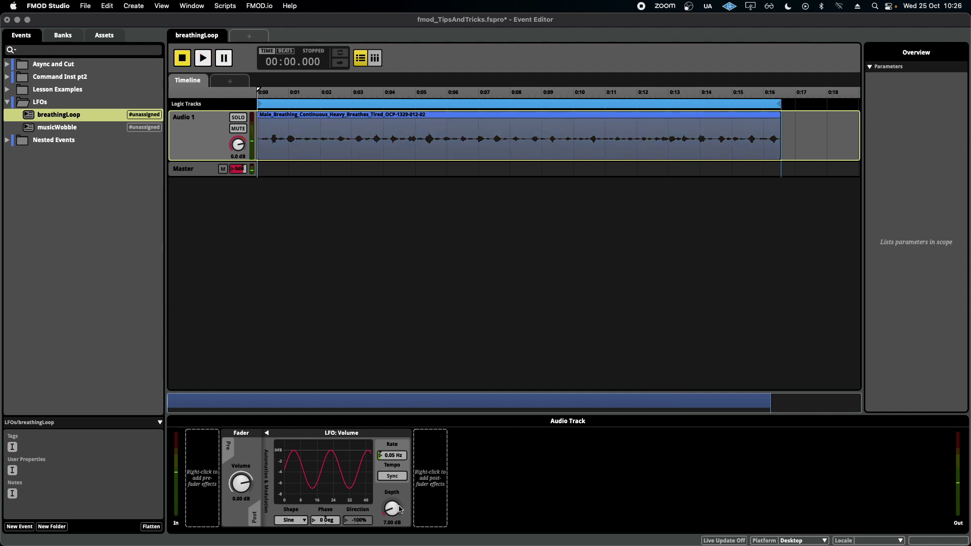
left_click_drag(391, 508, 392, 493)
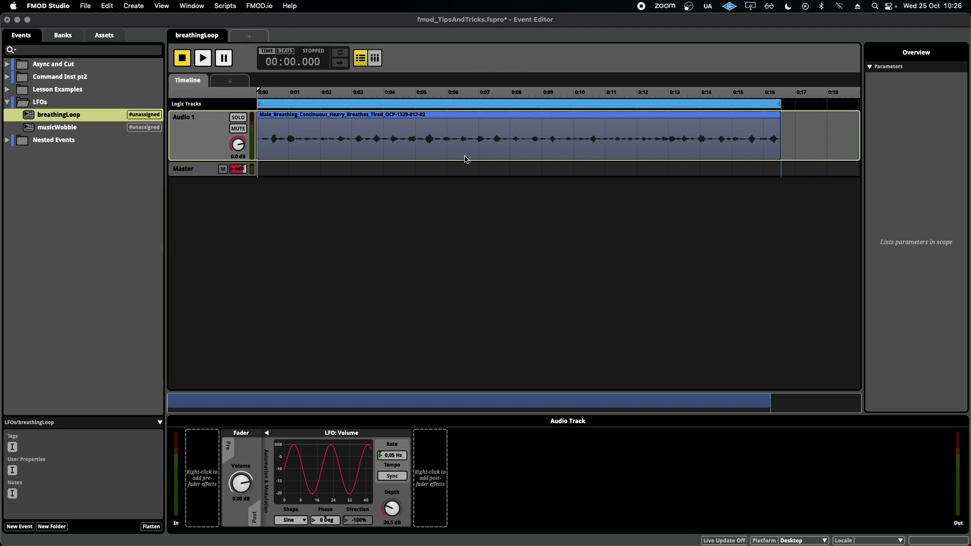
key("space")
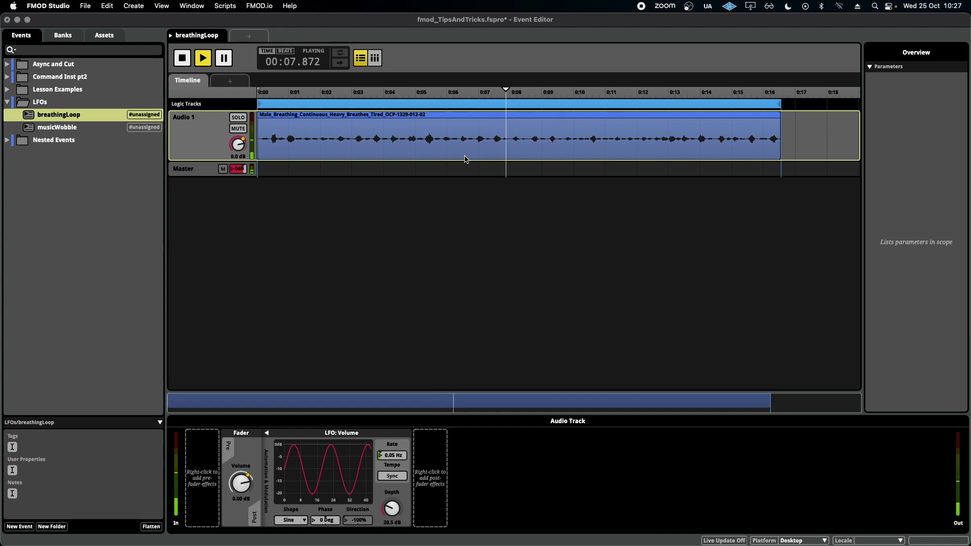
key("Down")
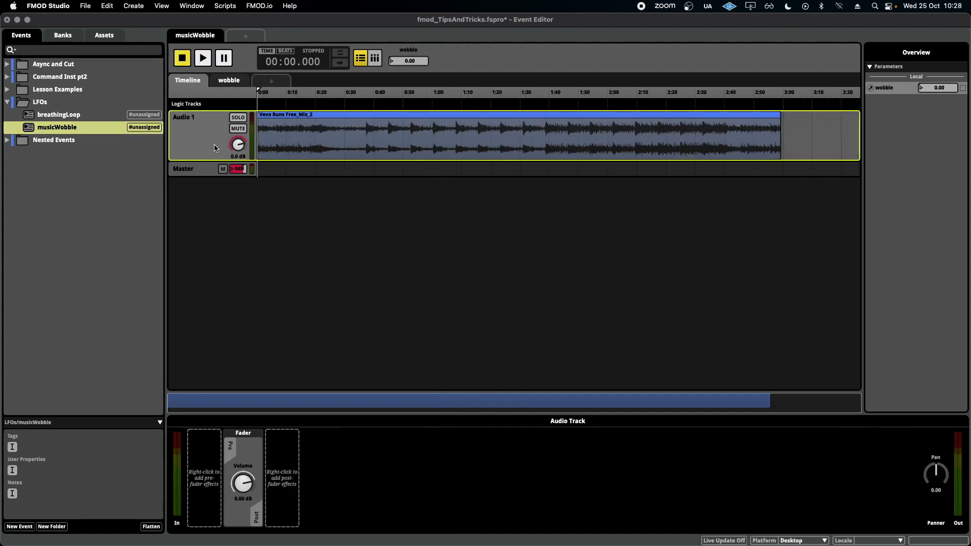
Select musicWobble's Master track and its Flanger effect (0.10 Hz rate, 1.00 ms depth)
left_click(345, 146)
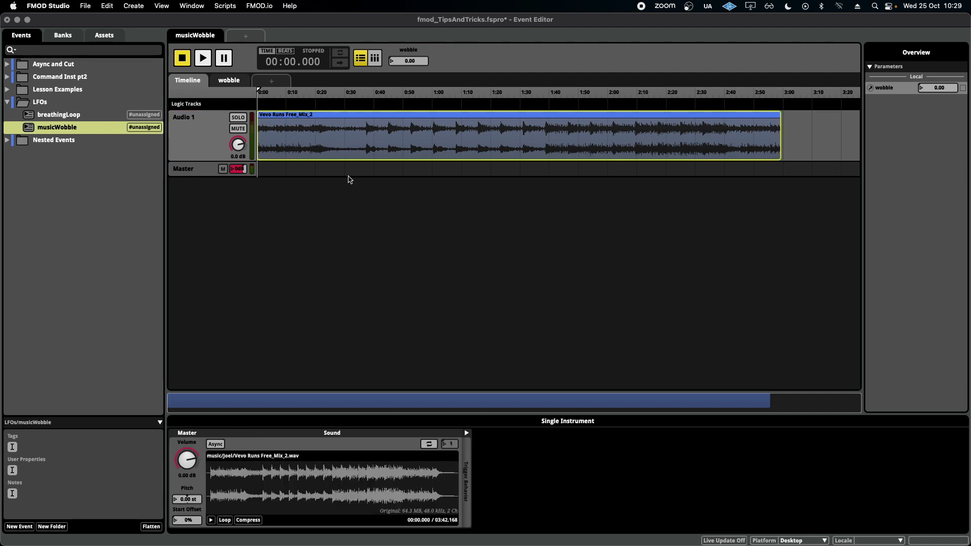
left_click(209, 137)
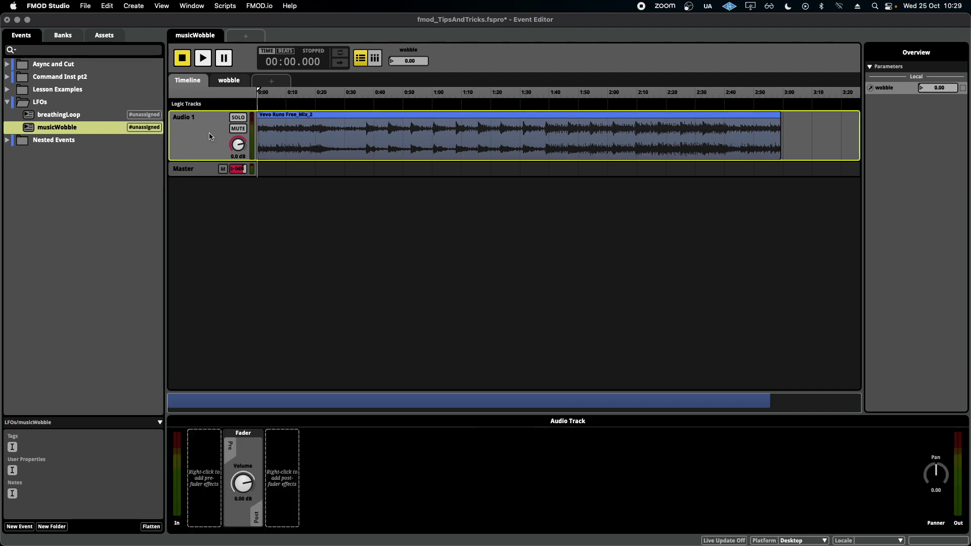
left_click(202, 170)
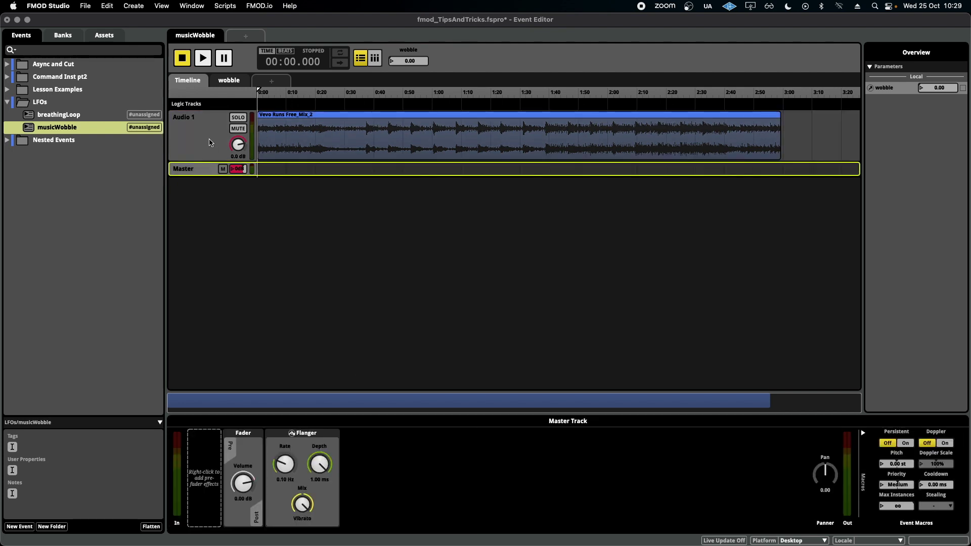
left_click(324, 436)
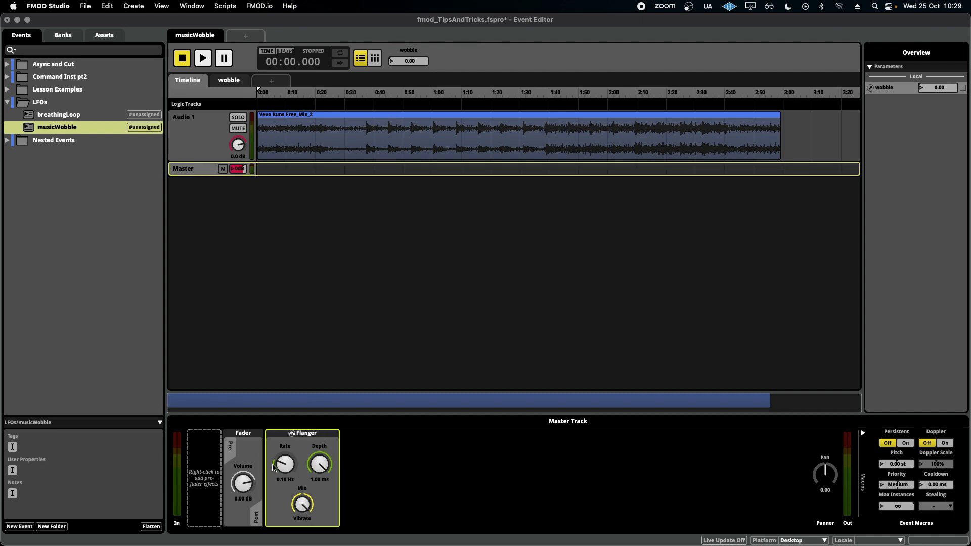
Add a 10.0 Hz sine LFO at 30% depth to the Flanger Rate
right_click(289, 465)
mouse_move(338, 479)
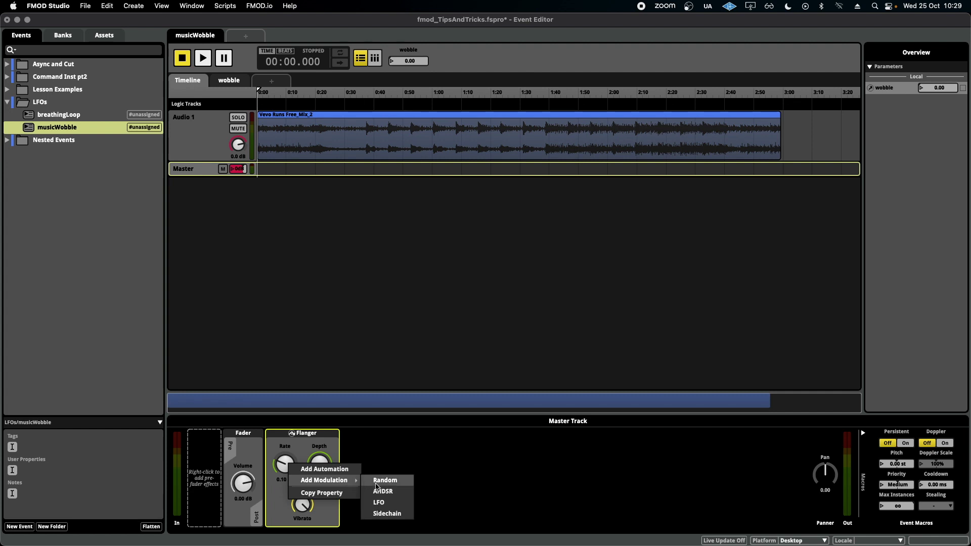
left_click(400, 503)
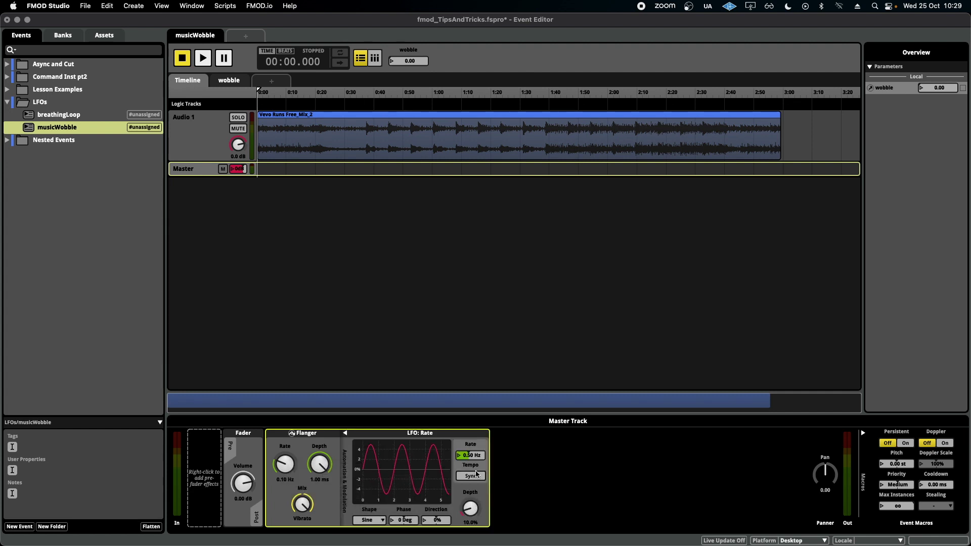
left_click_drag(475, 458, 476, 428)
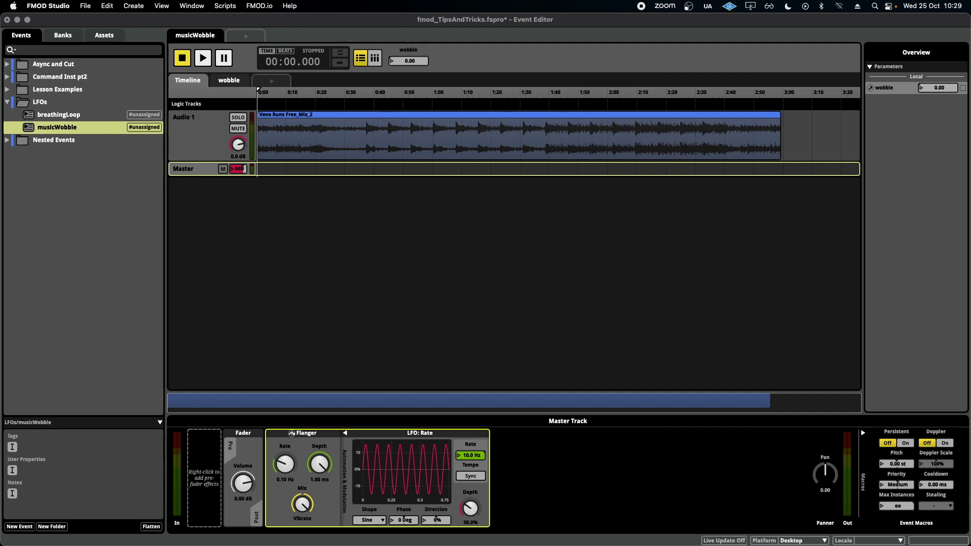
Audition the flanged music, then raise the wobble parameter to 1.00
key("space")
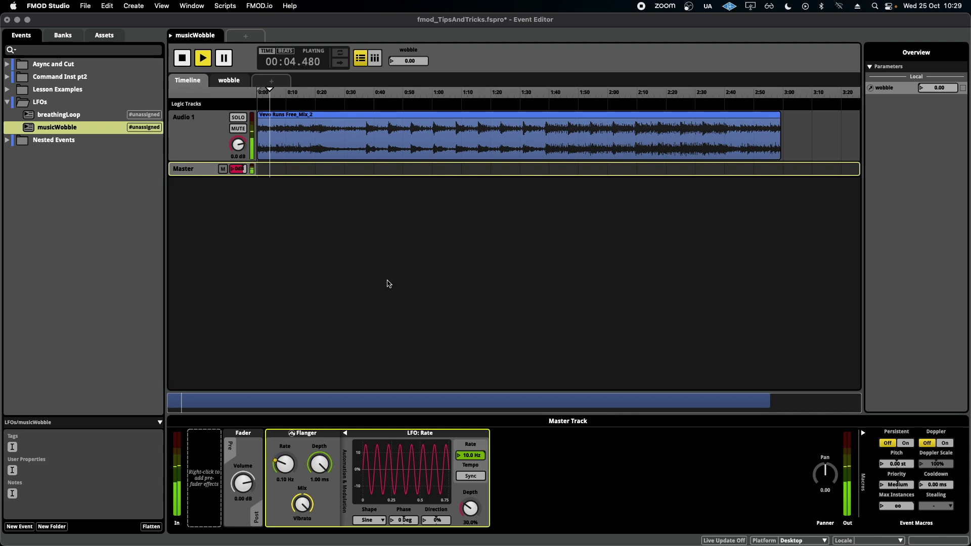
key("space")
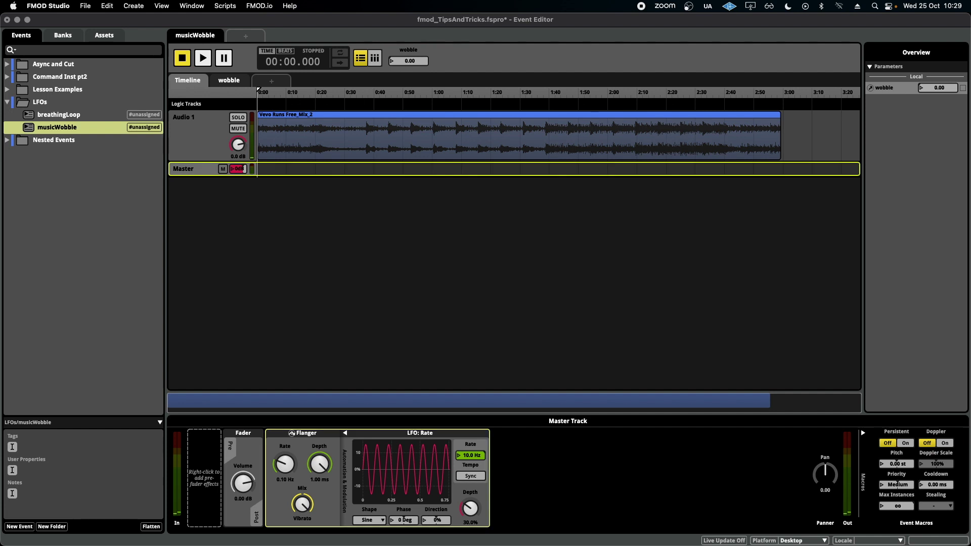
mouse_move(408, 60)
left_mouse_down()
mouse_move(409, 30)
mouse_move(408, 61)
left_mouse_up()
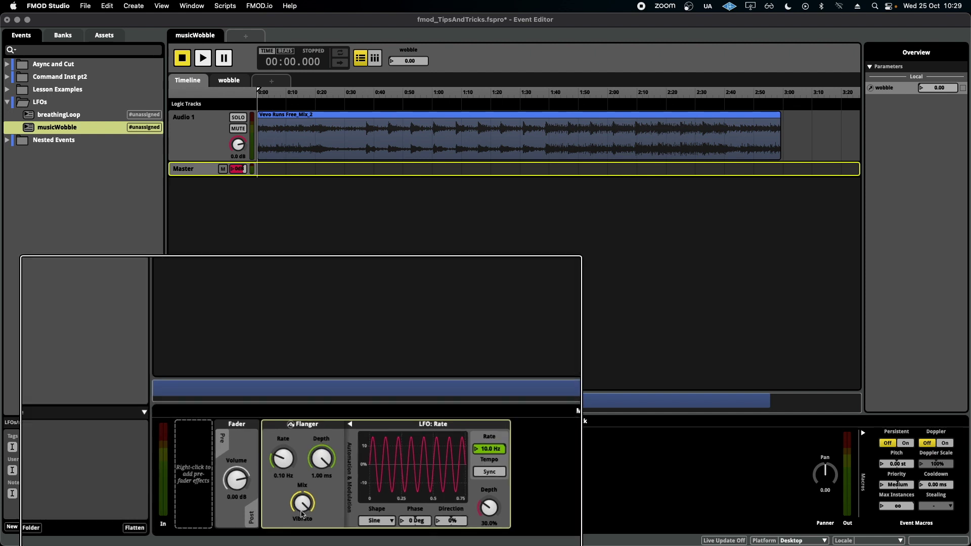
right_click(302, 507)
Add automation to the Flanger Mix driven by the wobble parameter
left_click(356, 512)
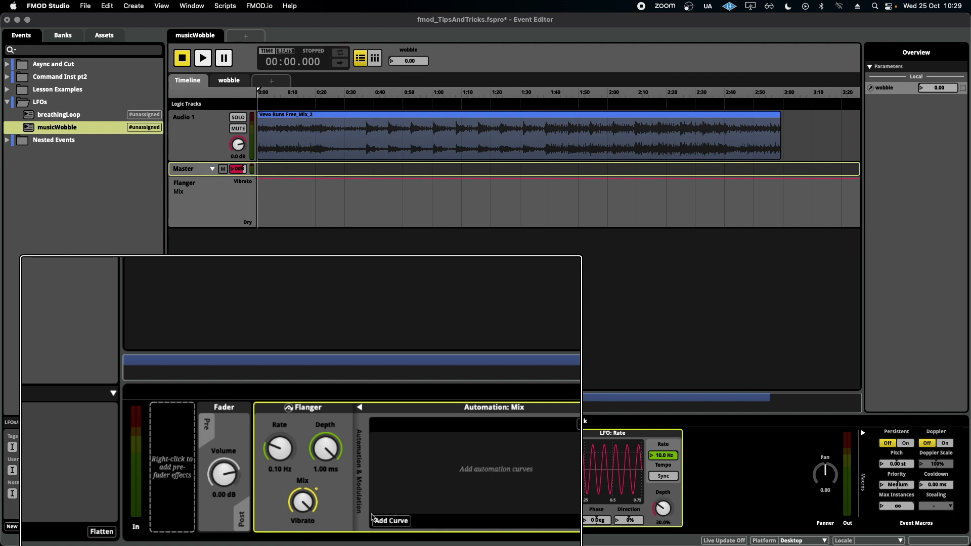
left_click(371, 518)
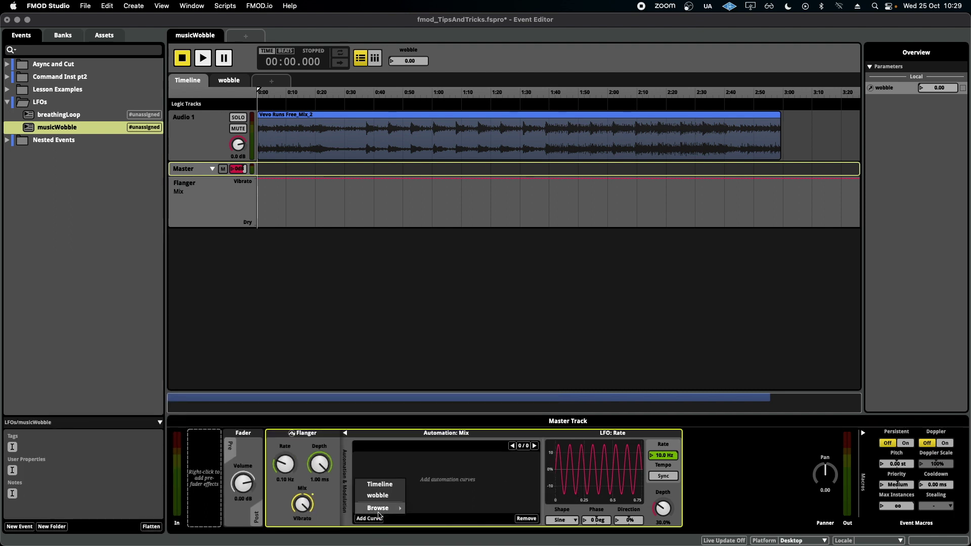
left_click(393, 499)
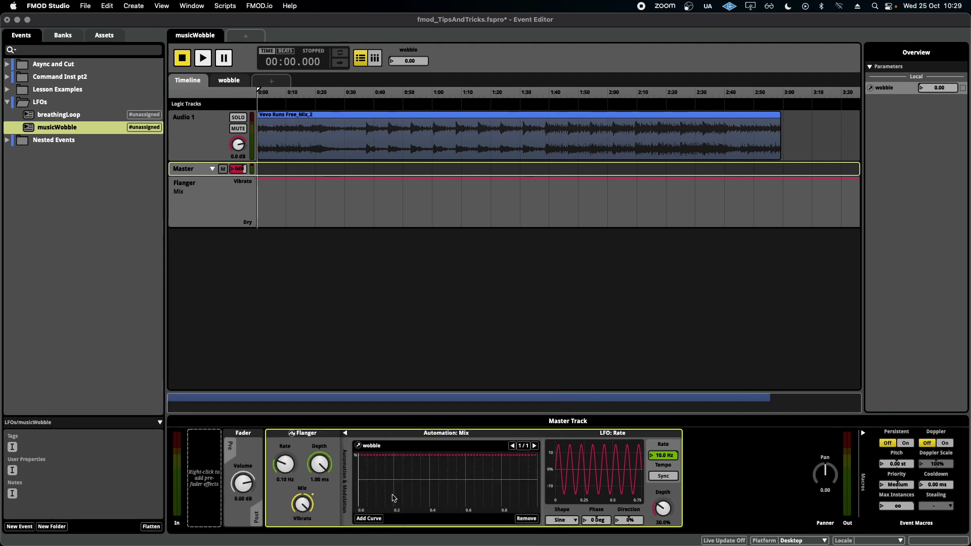
Shape the Mix curve from Dry at wobble 0 to Vibrato at 1, and reset wobble to 0.00
left_click_drag(360, 456, 359, 504)
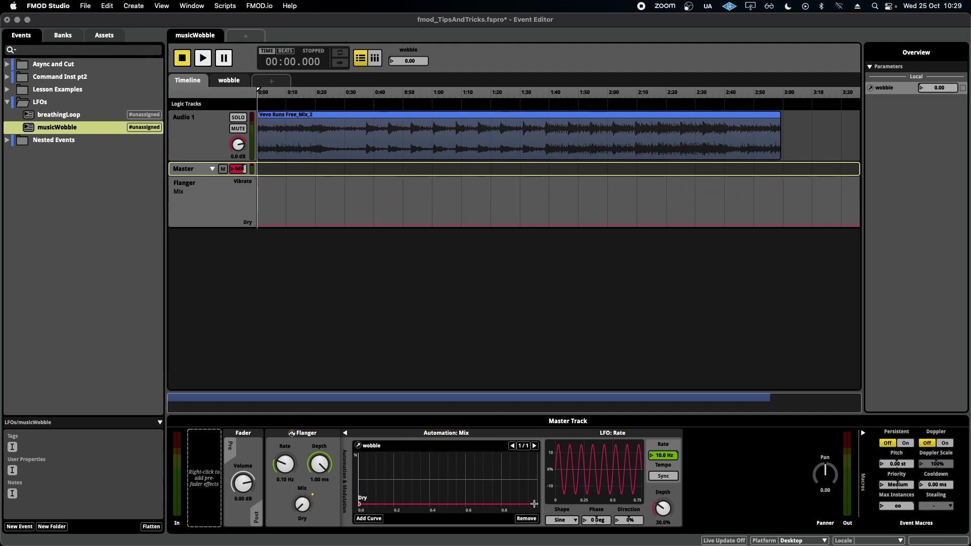
left_click(537, 504)
left_click_drag(537, 504, 537, 455)
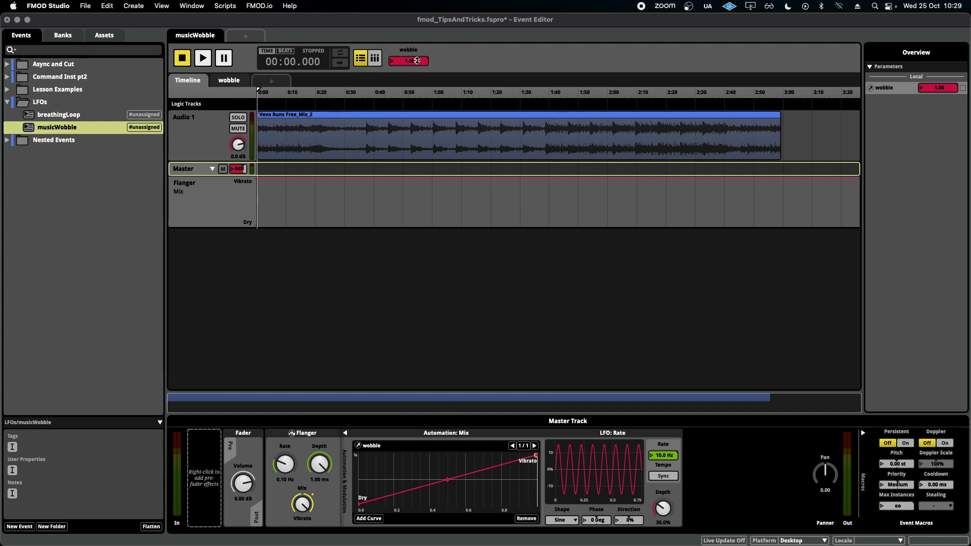
left_click_drag(417, 61, 390, 61)
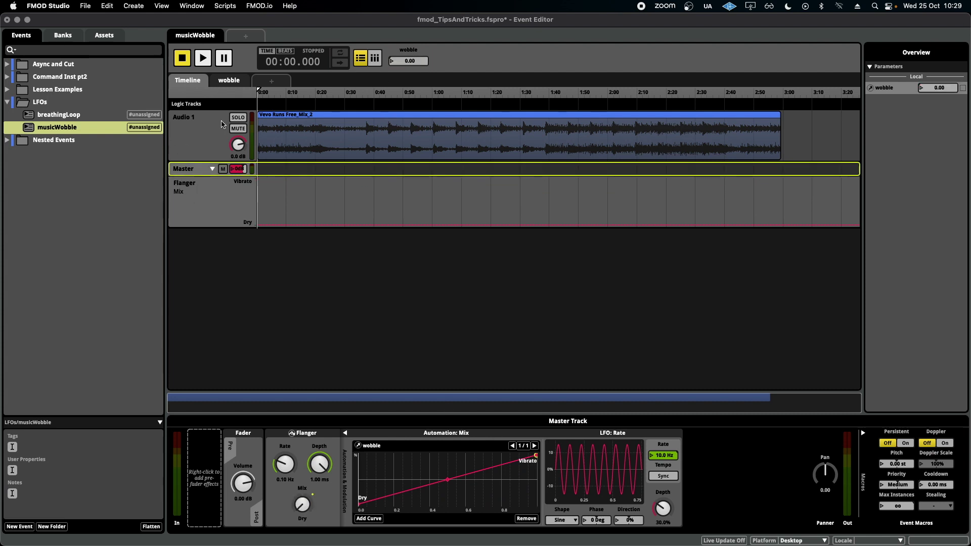
Play musicWobble with wobble set to 1 for full flanging, then stop
key("space")
double_click(392, 60)
type("1")
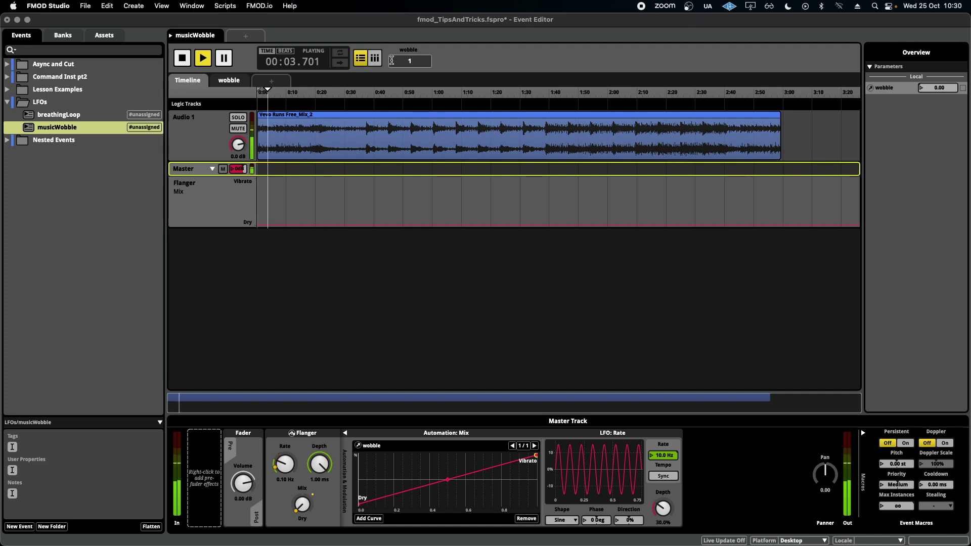
key("Return")
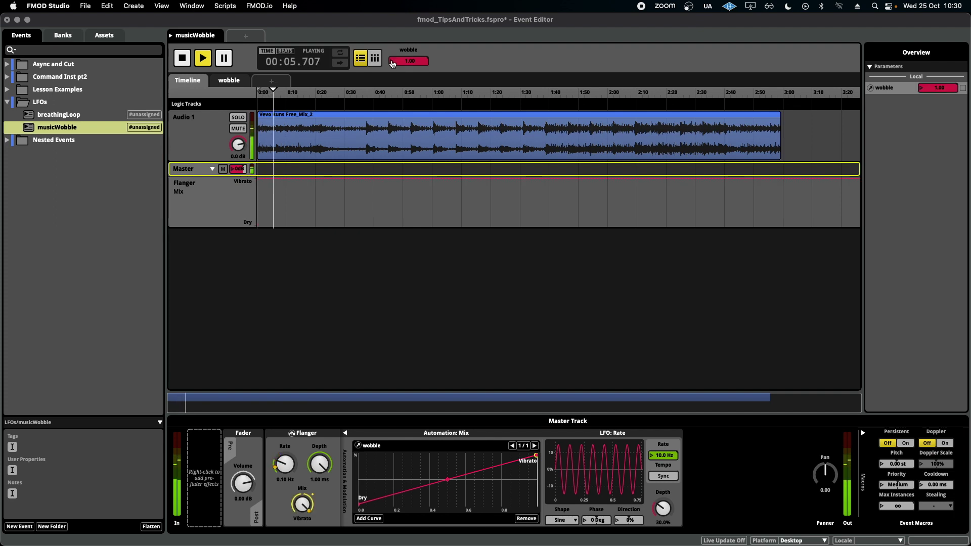
double_click(392, 62)
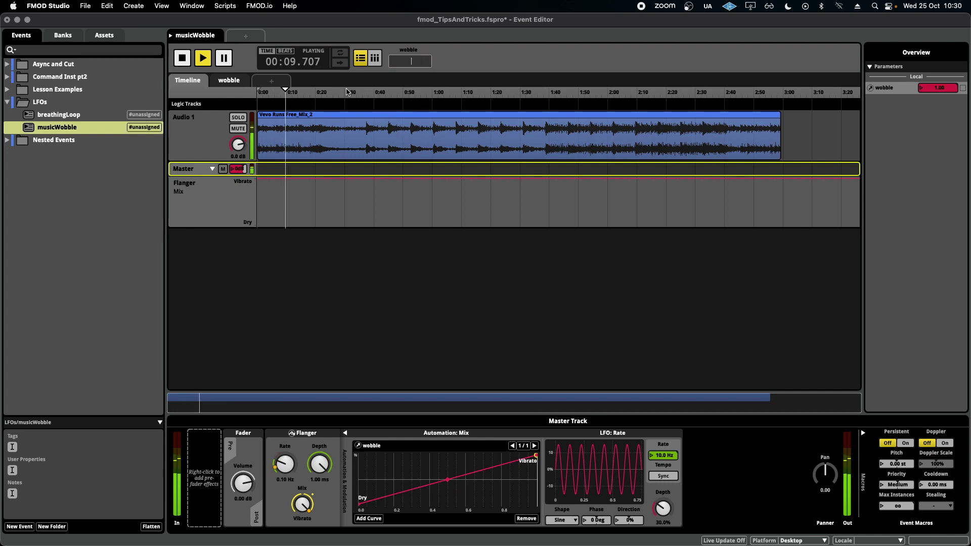
key("space")
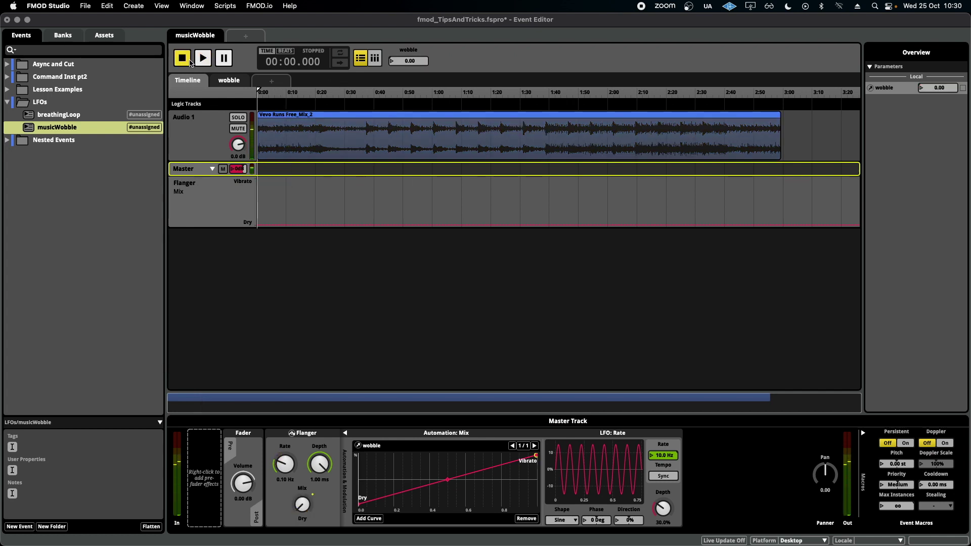
Collapse the Master track's automation lane and reselect the Master track
left_click(212, 168)
left_click(212, 155)
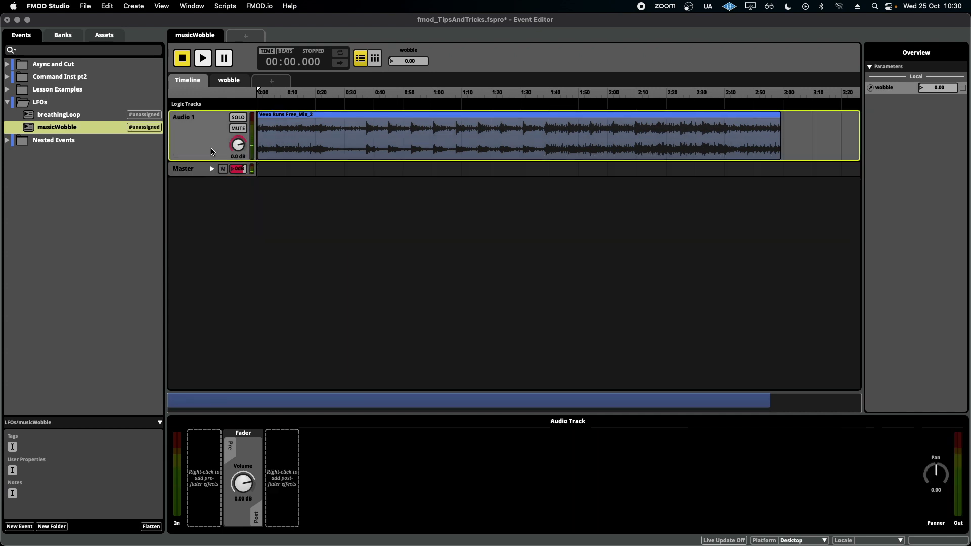
left_click(188, 172)
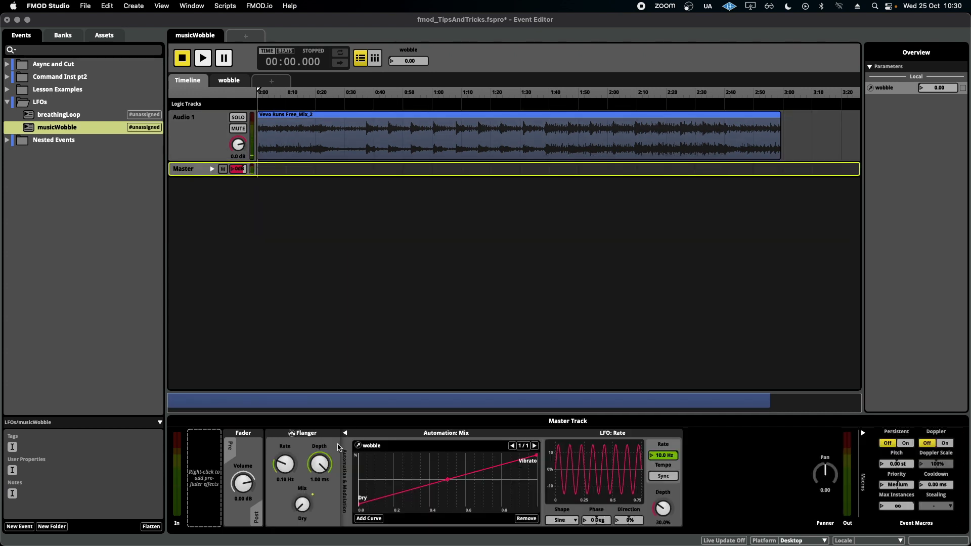